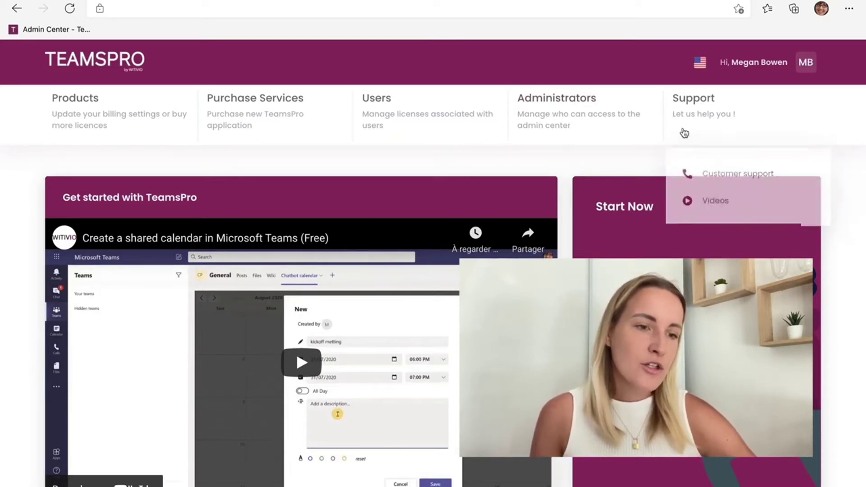
{"action": "scroll", "coordinate": [155, 151], "scroll_direction": "down", "scroll_amount": 1}
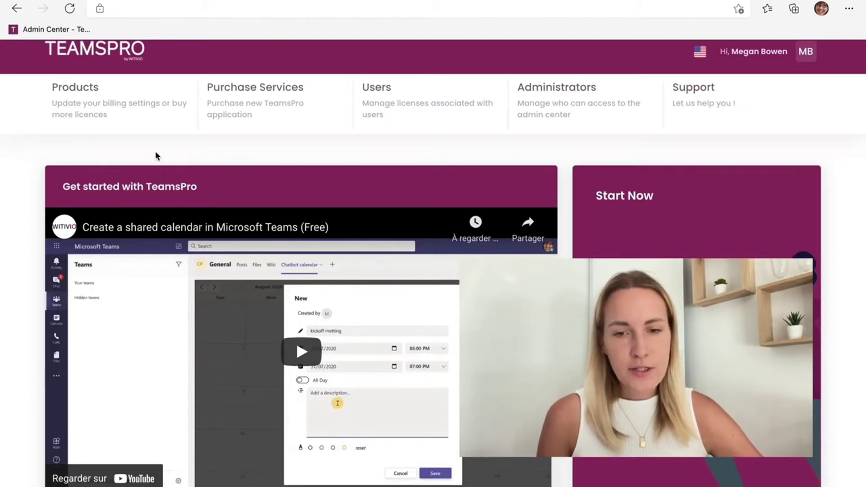
{"action": "scroll", "coordinate": [156, 150], "scroll_direction": "down", "scroll_amount": 2}
{"action": "scroll", "coordinate": [10, 301], "scroll_direction": "down", "scroll_amount": 5}
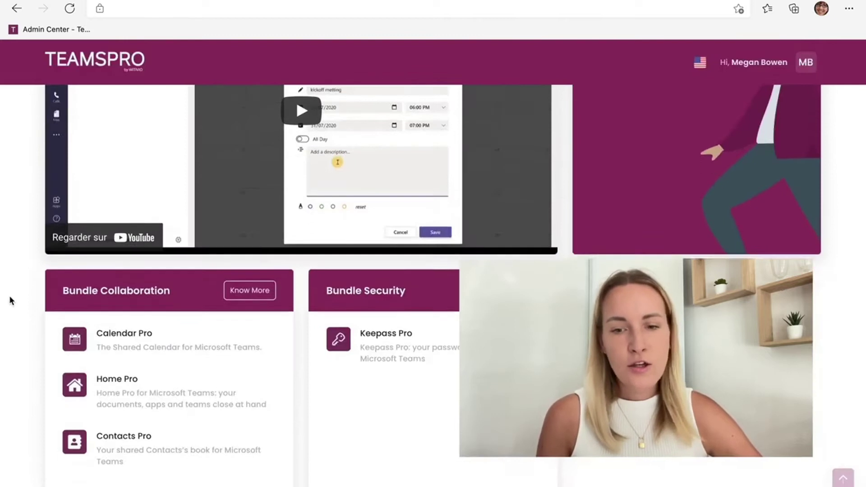
{"action": "scroll", "coordinate": [9, 301], "scroll_direction": "down", "scroll_amount": 1}
{"action": "scroll", "coordinate": [10, 301], "scroll_direction": "up", "scroll_amount": 5}
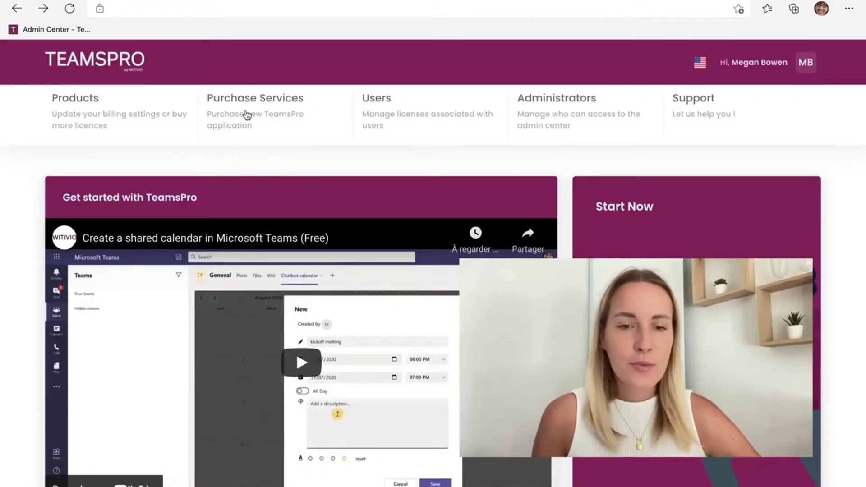
Show Calendar Pro pricing for 10 users, a 7.50€ Premium annual total
{"action": "left_click", "coordinate": [248, 107]}
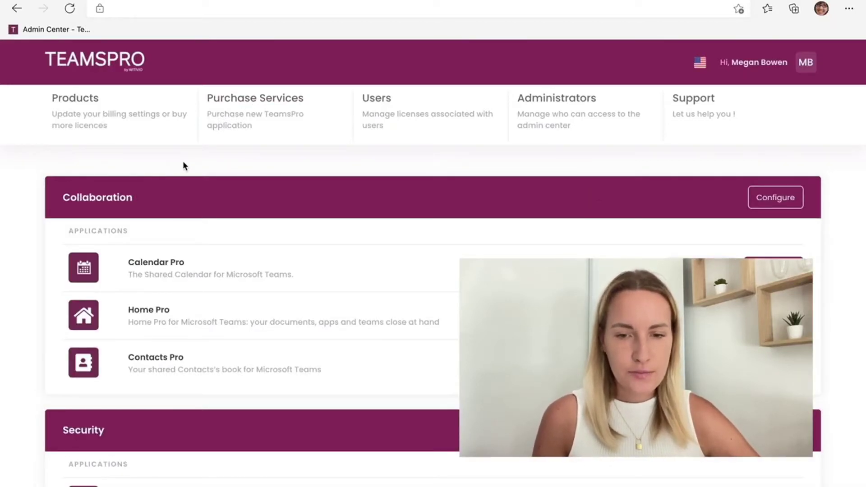
{"action": "scroll", "coordinate": [184, 165], "scroll_direction": "down", "scroll_amount": 1}
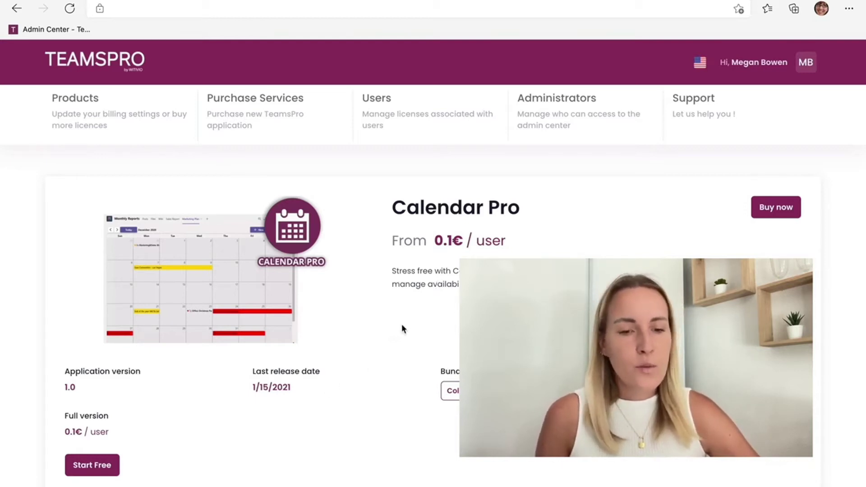
{"action": "scroll", "coordinate": [401, 360], "scroll_direction": "down", "scroll_amount": 2}
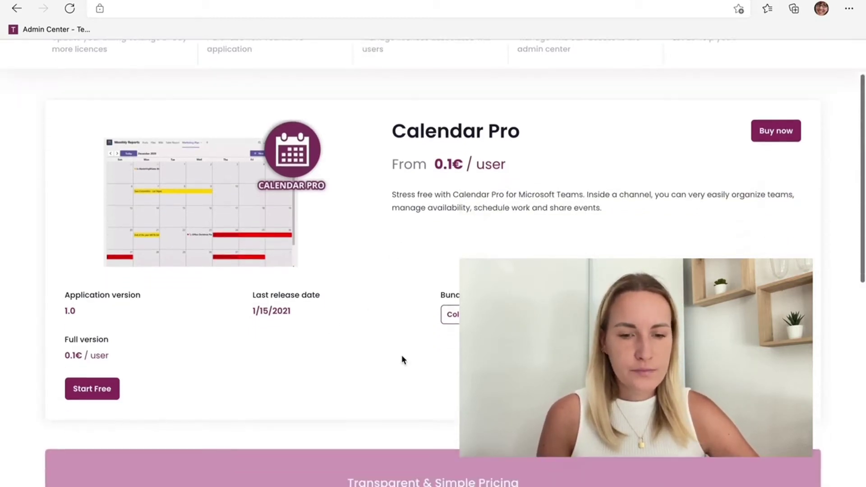
{"action": "scroll", "coordinate": [401, 360], "scroll_direction": "down", "scroll_amount": 2}
{"action": "scroll", "coordinate": [402, 360], "scroll_direction": "down", "scroll_amount": 3}
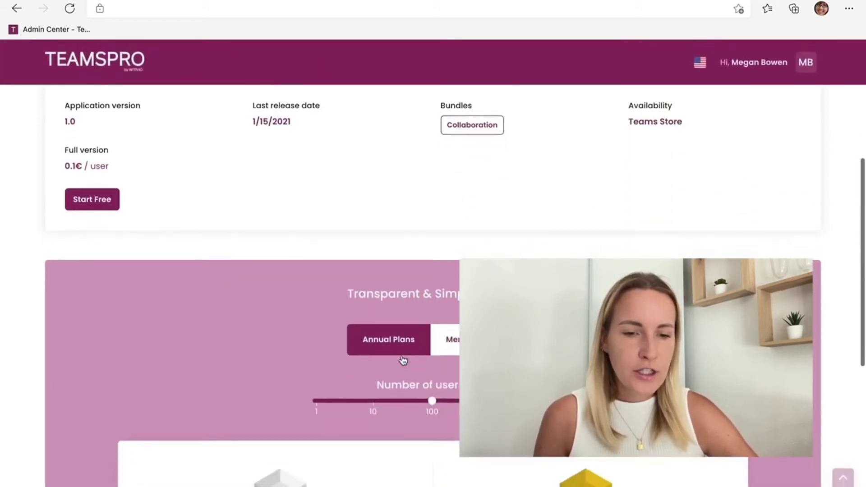
{"action": "scroll", "coordinate": [402, 360], "scroll_direction": "down", "scroll_amount": 2}
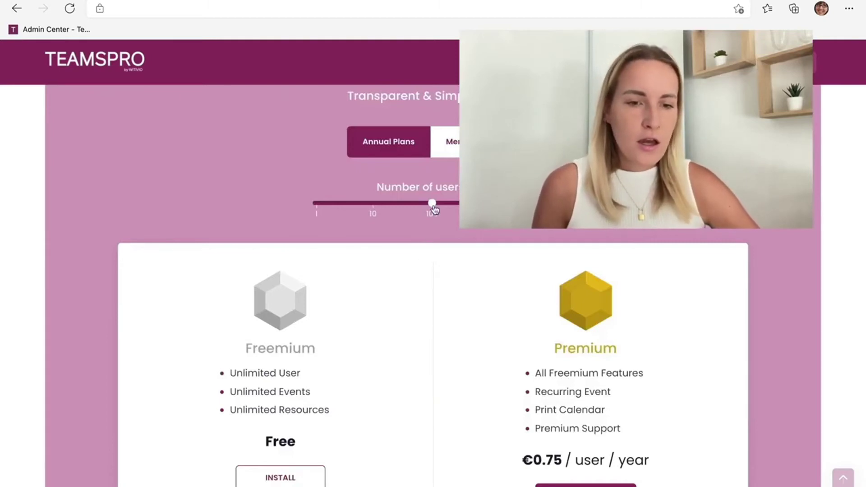
{"action": "left_click_drag", "start_coordinate": [434, 209], "coordinate": [375, 205]}
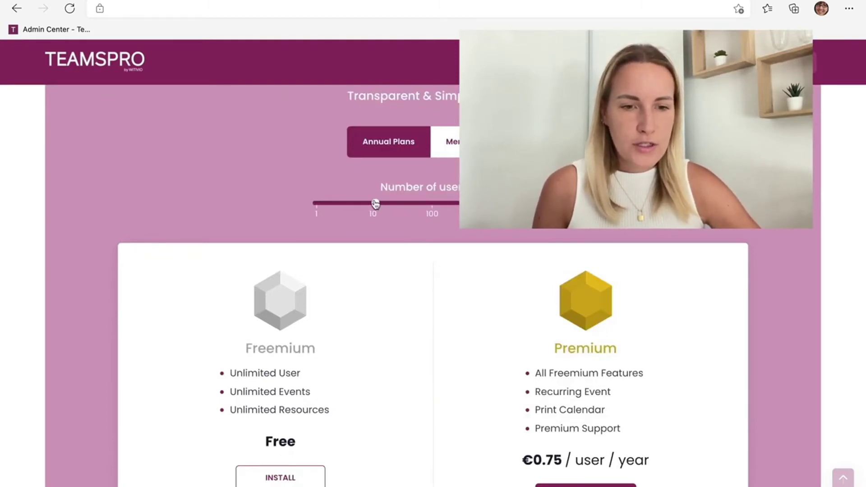
{"action": "scroll", "coordinate": [443, 312], "scroll_direction": "down", "scroll_amount": 1}
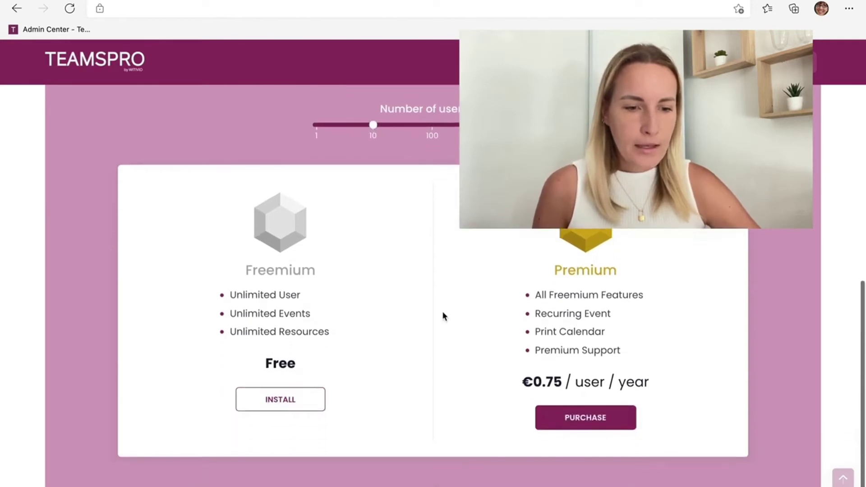
Order and pay for 10 Premium annual Calendar Pro licences by card
{"action": "left_click", "coordinate": [583, 421]}
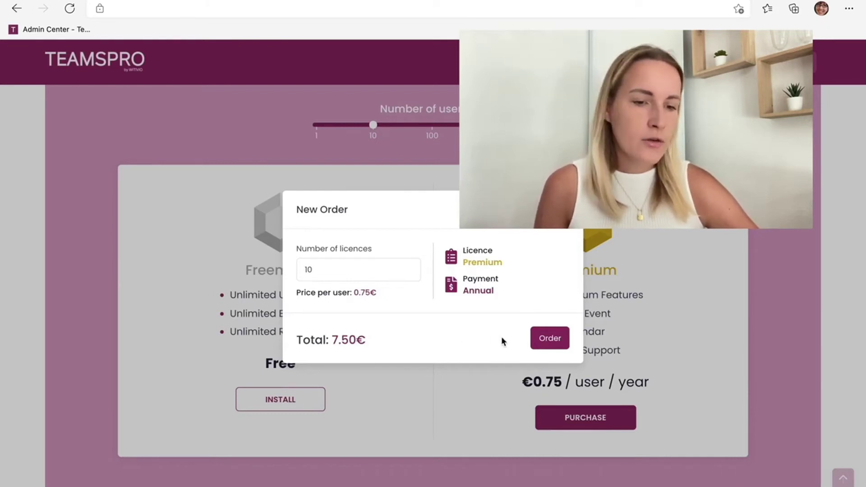
{"action": "left_click", "coordinate": [546, 342]}
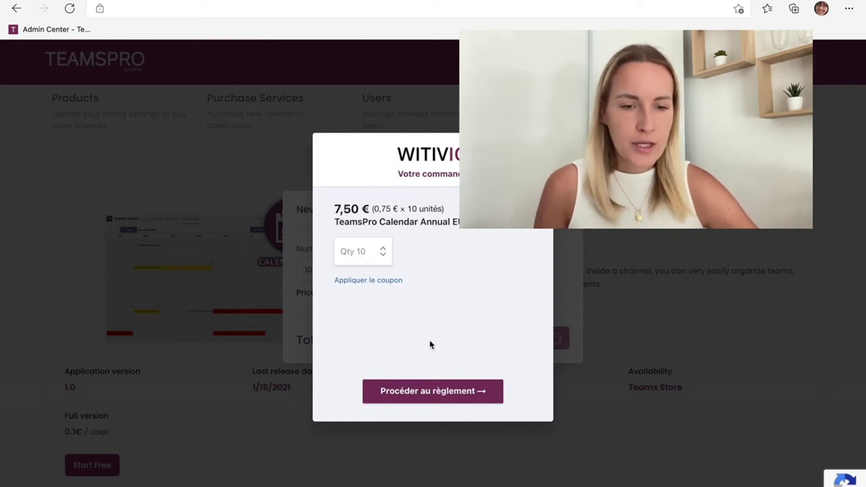
{"action": "left_click", "coordinate": [431, 392]}
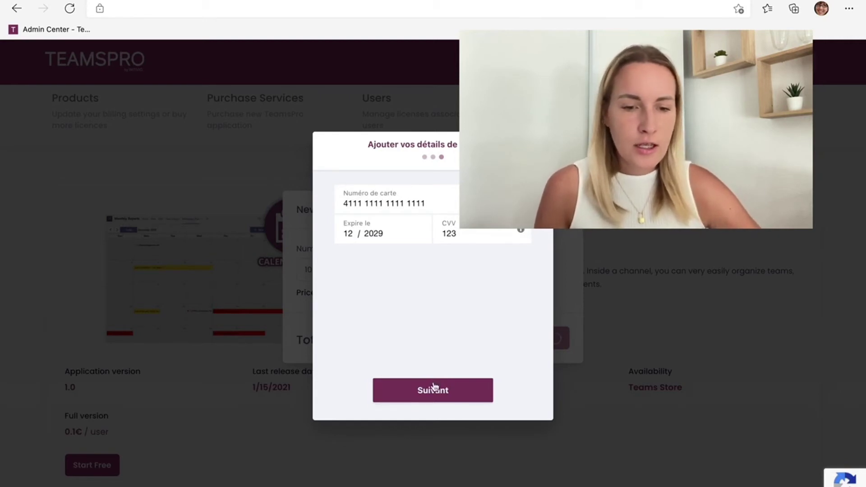
{"action": "left_click", "coordinate": [434, 386]}
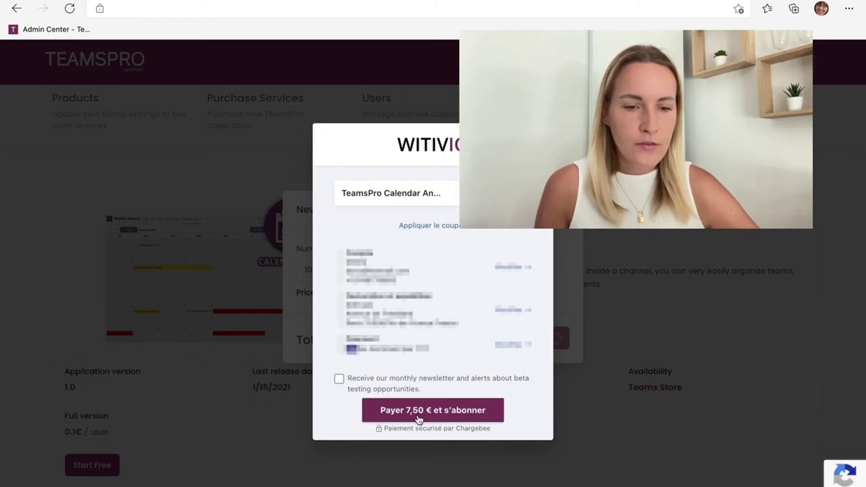
{"action": "left_click", "coordinate": [418, 420]}
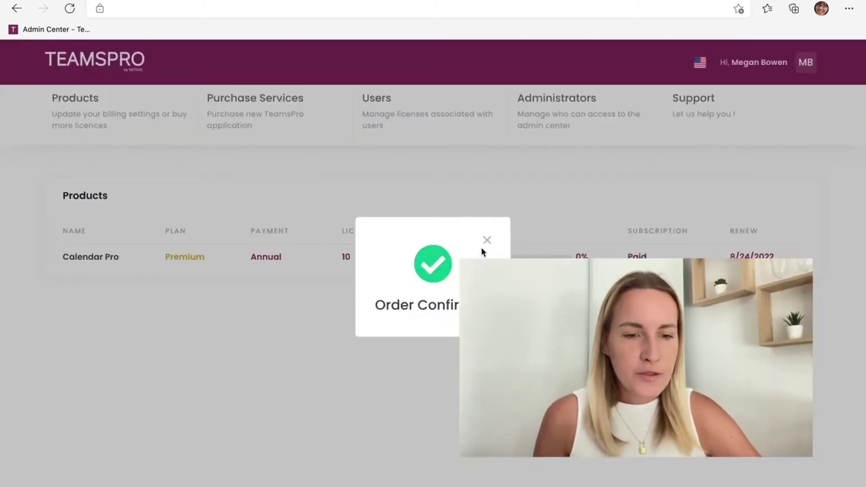
{"action": "left_click", "coordinate": [487, 242]}
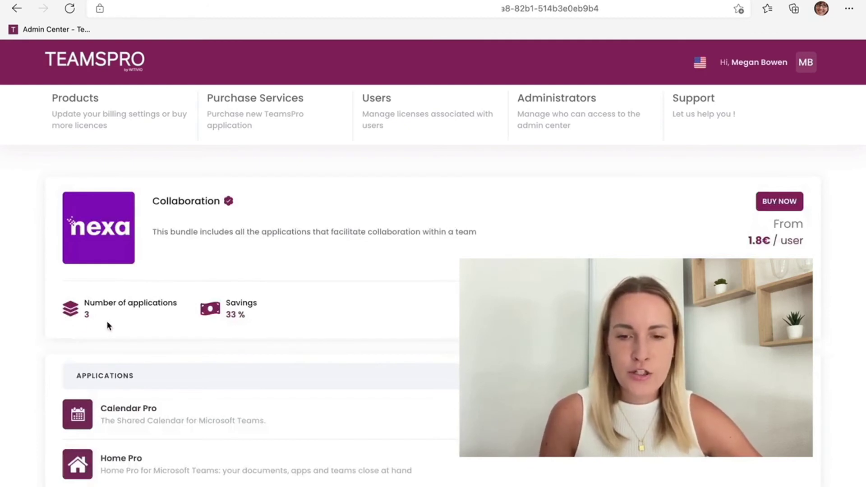
{"action": "scroll", "coordinate": [106, 326], "scroll_direction": "down", "scroll_amount": 1}
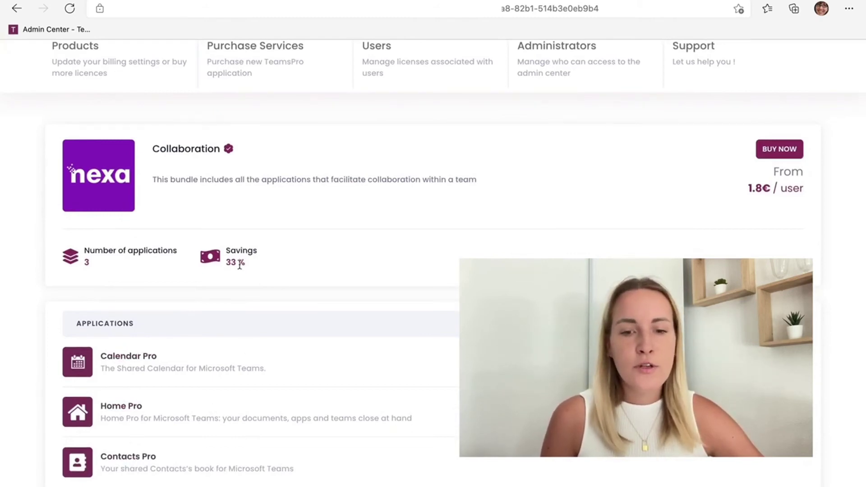
{"action": "scroll", "coordinate": [280, 267], "scroll_direction": "up", "scroll_amount": 1}
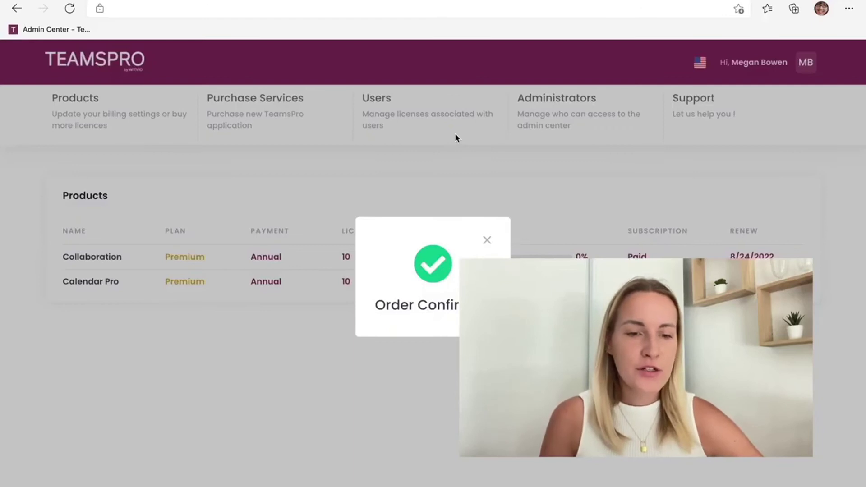
Close the Order Confirmed dialog for the 10 Collaboration bundle licences
{"action": "left_click", "coordinate": [486, 241]}
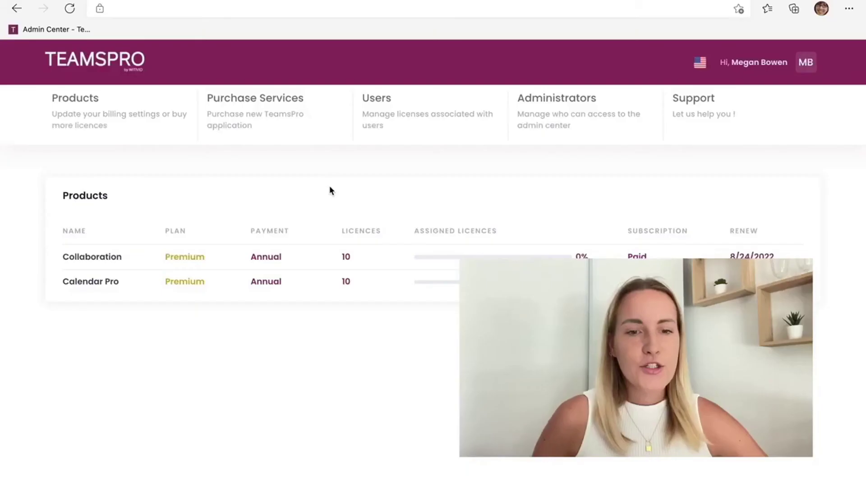
Assign the Collaboration licence to Conf Room Adams from User Management
{"action": "left_click", "coordinate": [390, 102]}
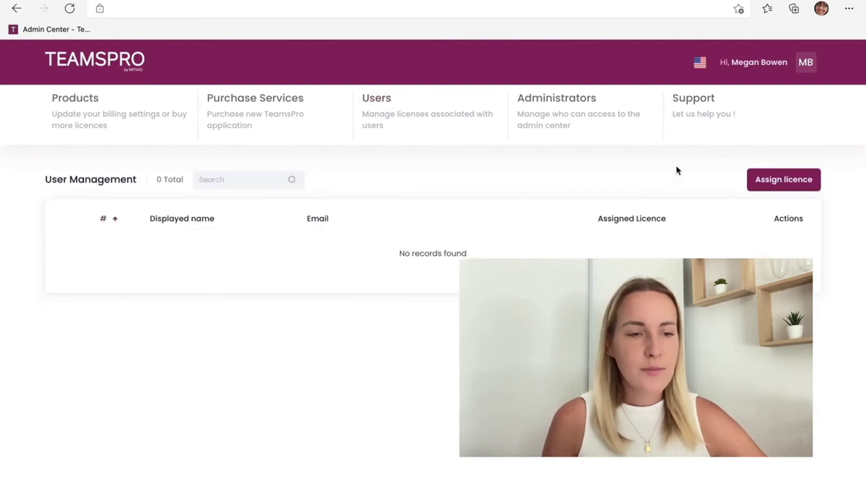
{"action": "left_click", "coordinate": [772, 188]}
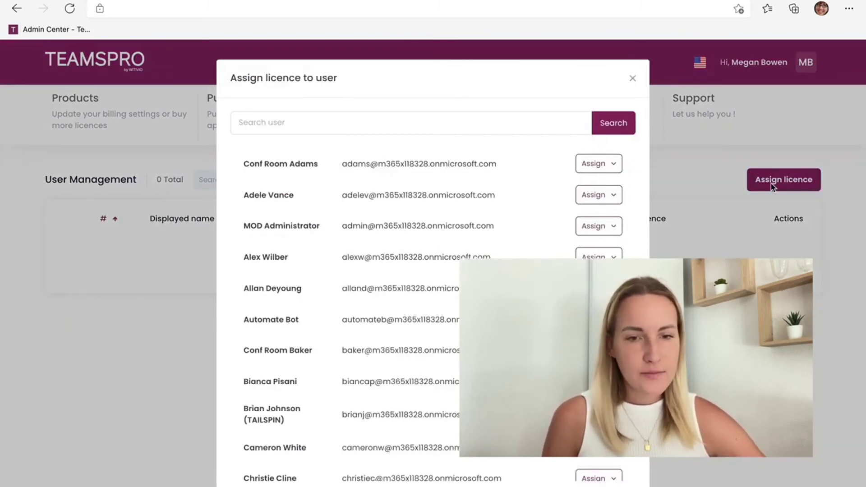
{"action": "left_click", "coordinate": [593, 167]}
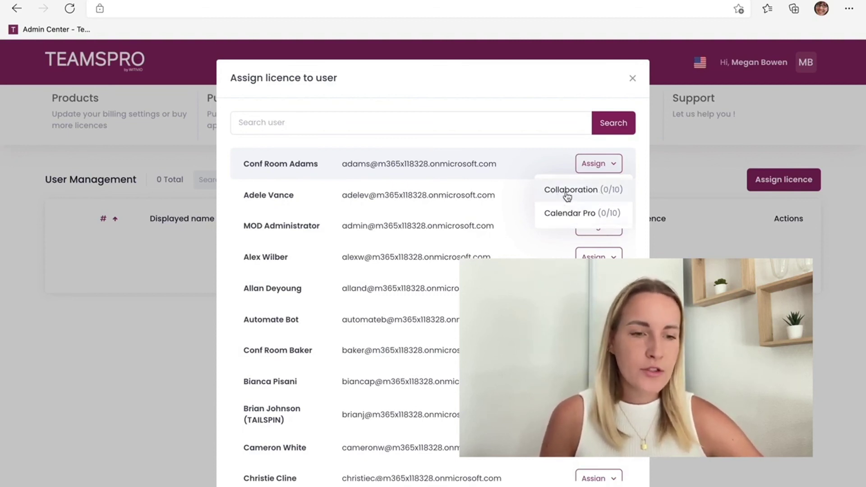
{"action": "left_click", "coordinate": [607, 193]}
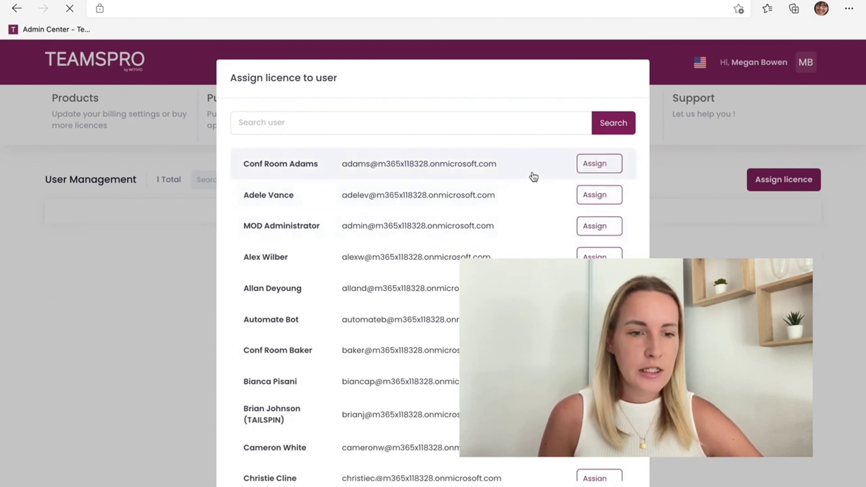
{"action": "left_click", "coordinate": [632, 79]}
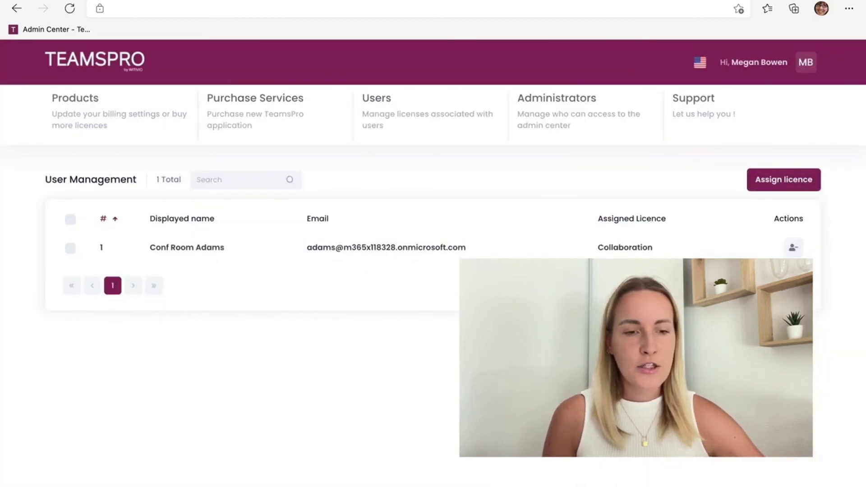